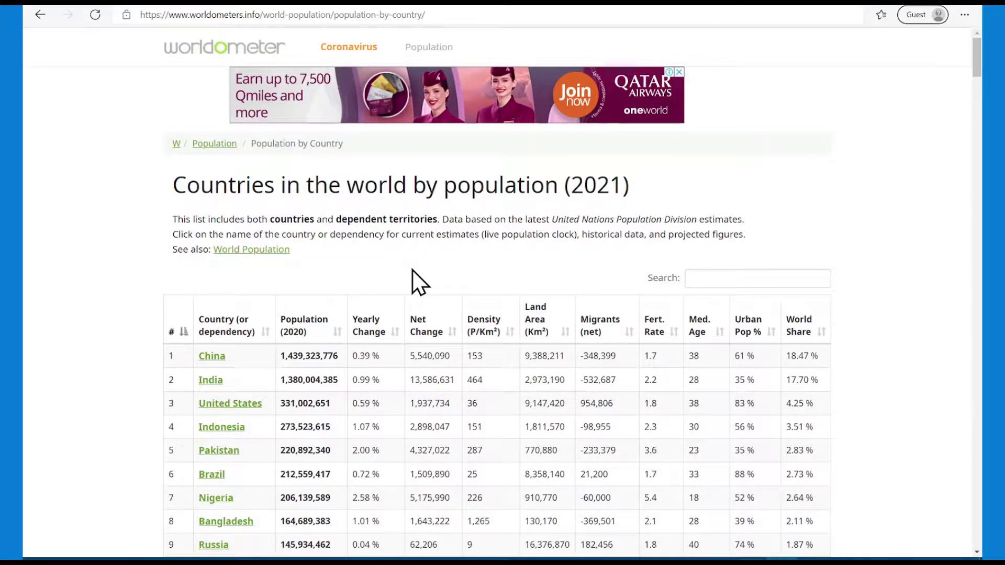
Step: Scroll up and down through the worldometers country population table in Edge
scroll(423, 265, down, 3)
scroll(471, 341, down, 1)
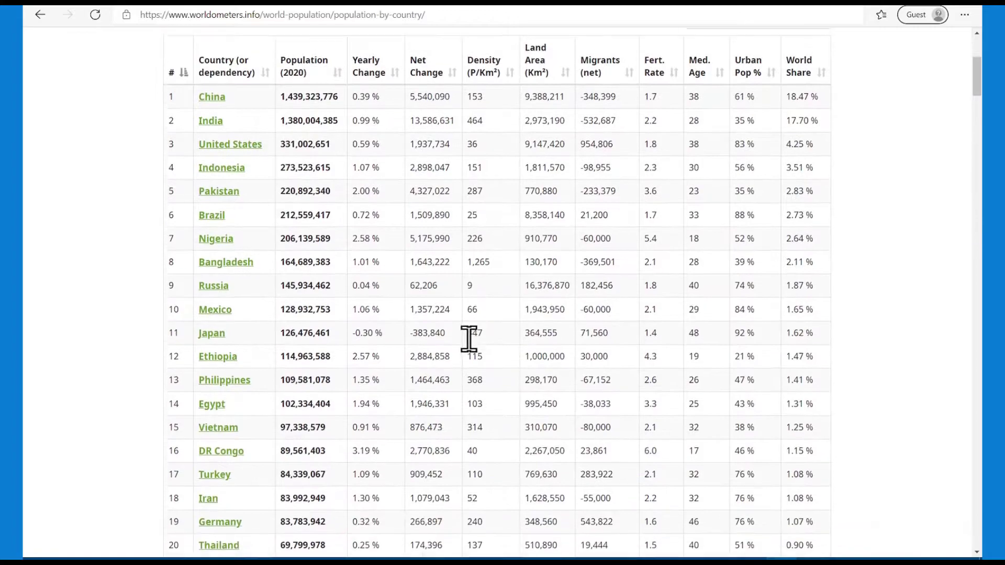
scroll(466, 325, down, 1)
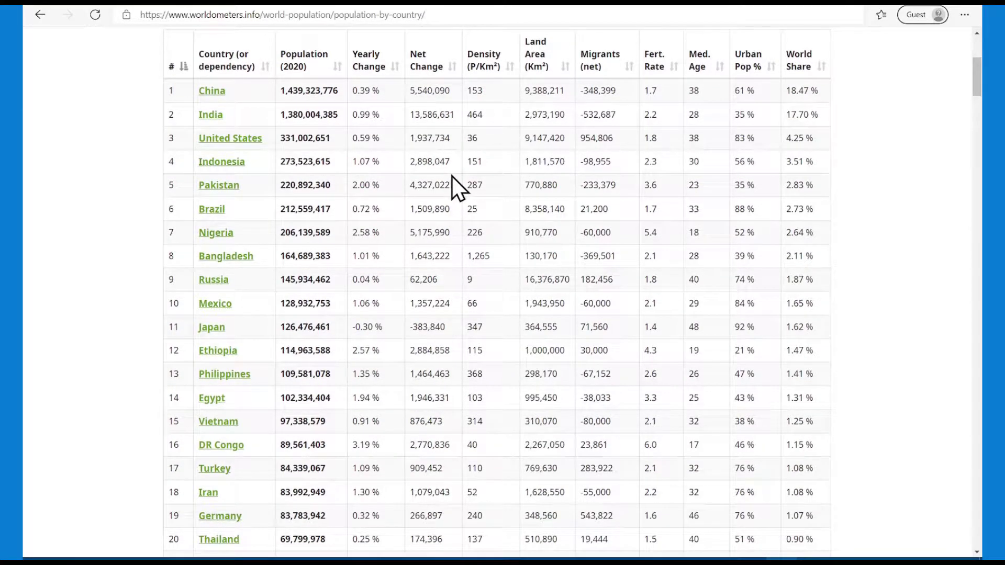
scroll(451, 176, up, 3)
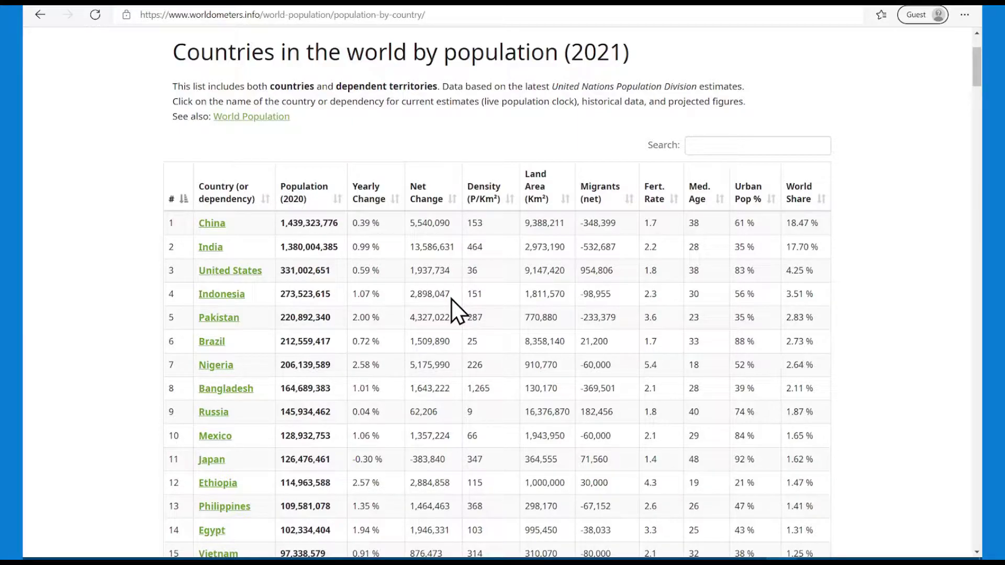
scroll(348, 265, up, 3)
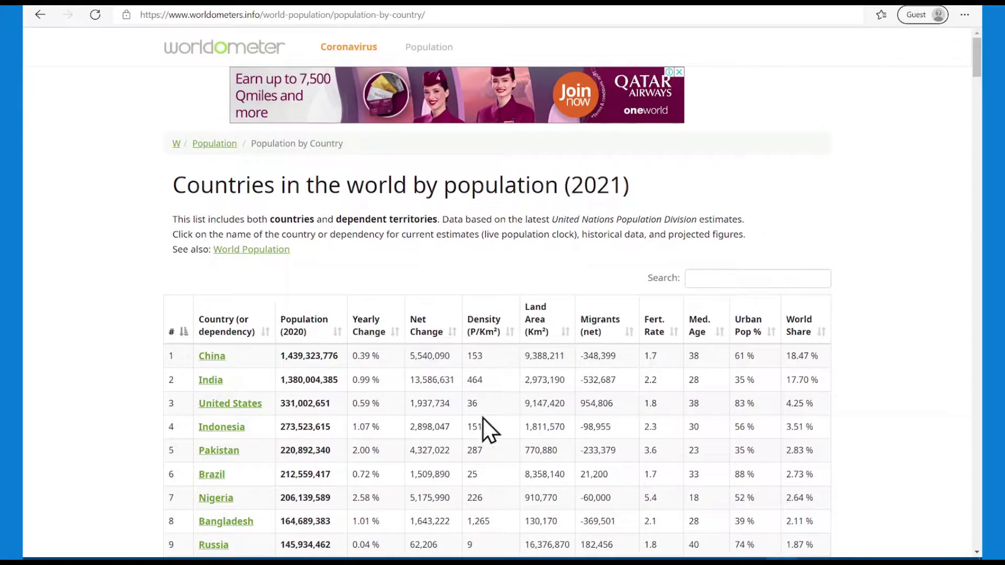
scroll(483, 418, down, 5)
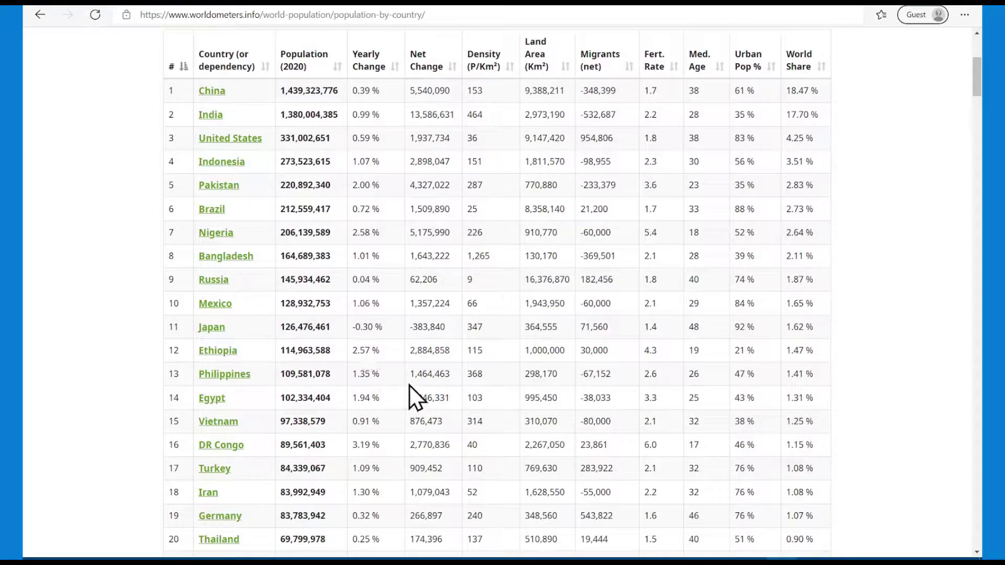
scroll(409, 379, up, 5)
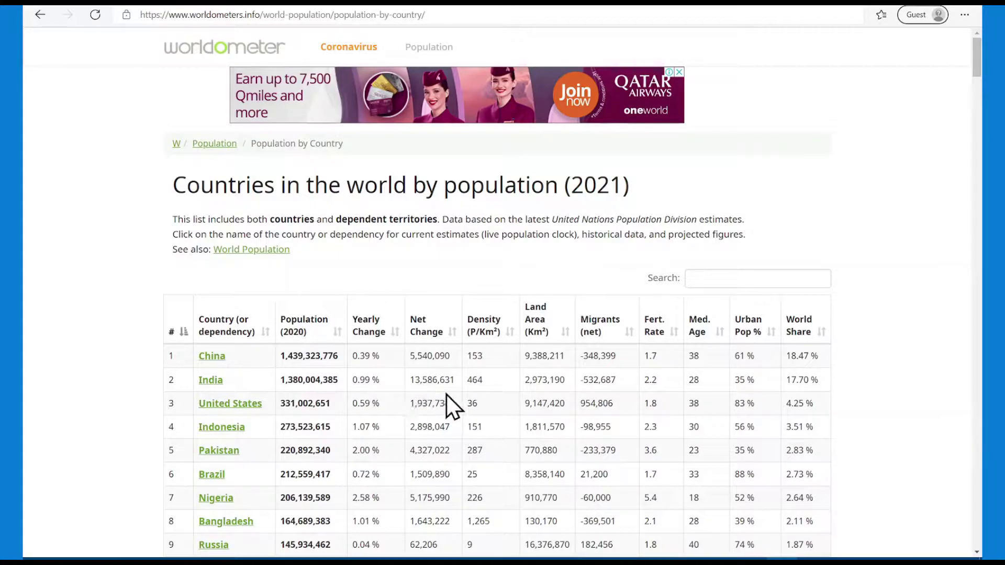
scroll(447, 394, down, 3)
scroll(446, 392, up, 3)
Step: Copy the worldometers page URL from Edge's address bar and bring up Excel's Data ribbon
right_click(430, 15)
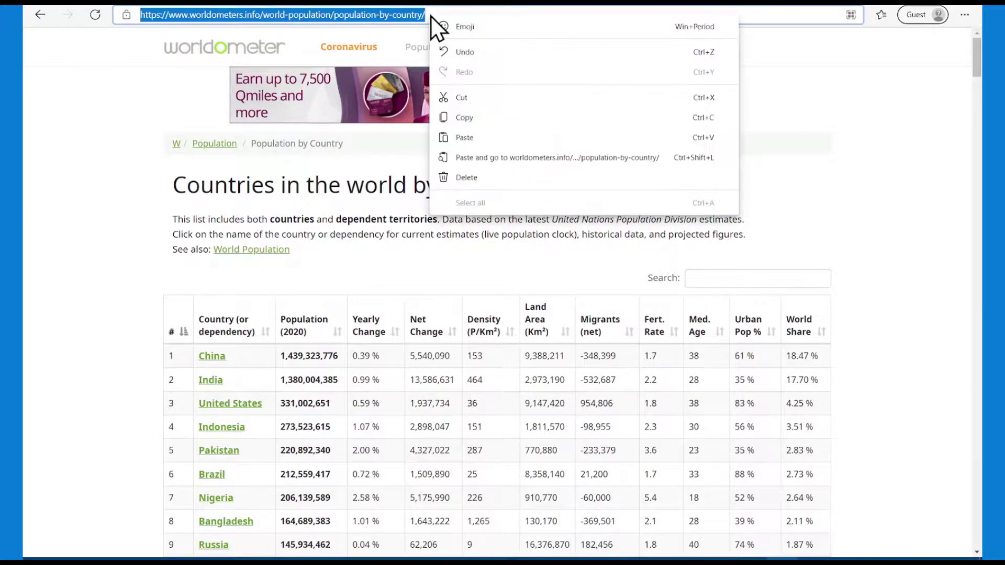
click(478, 118)
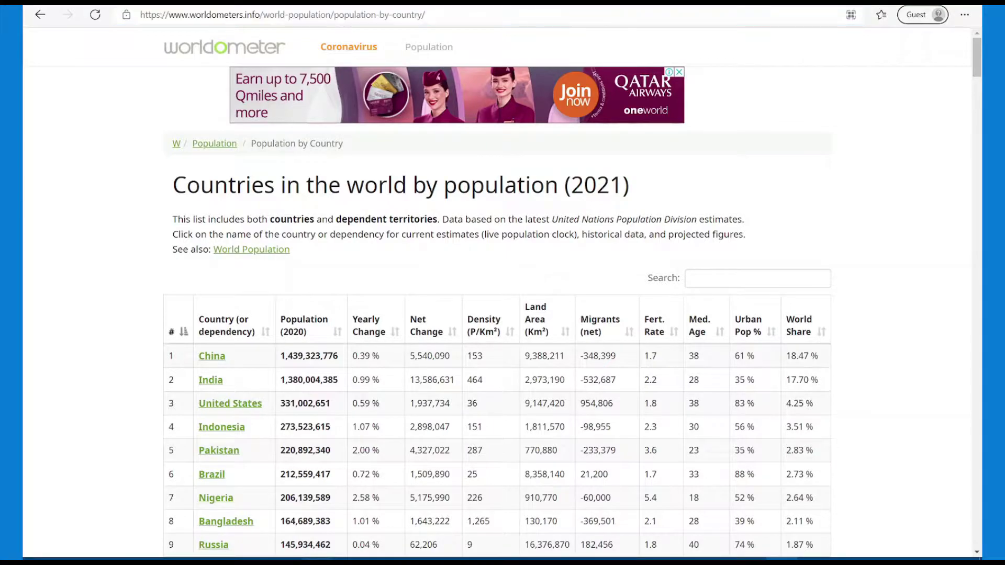
key(alt+Tab)
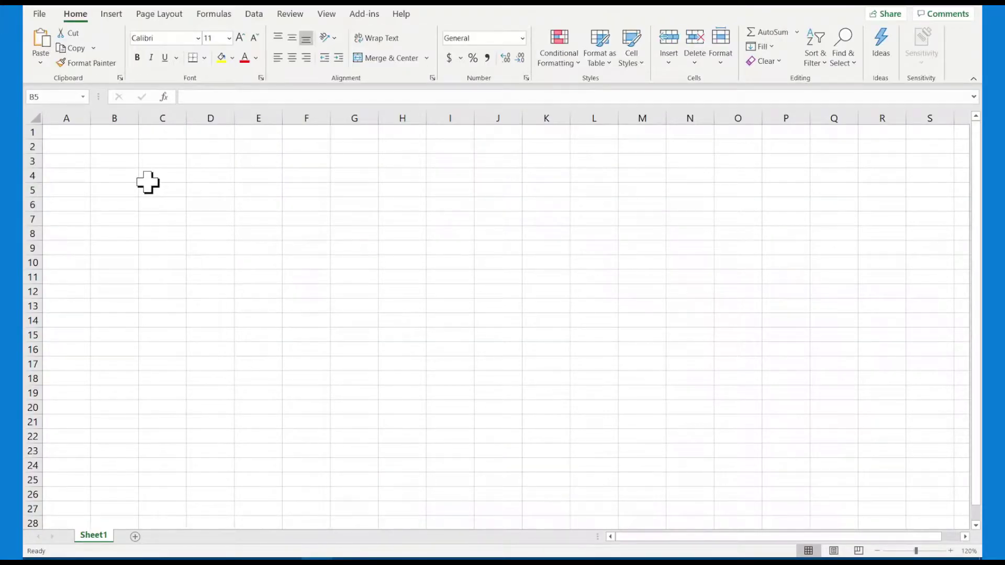
click(257, 16)
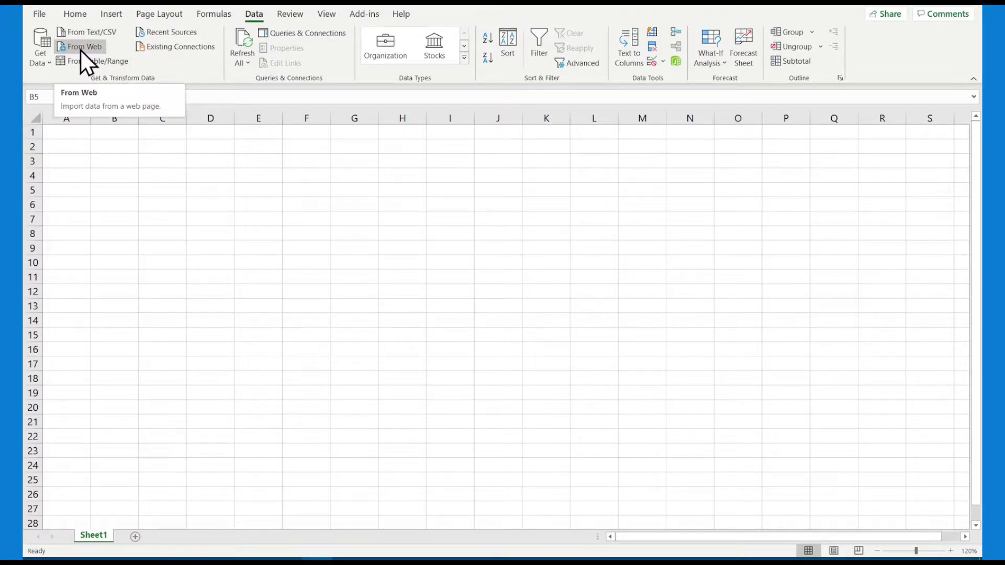
Step: Paste the copied worldometers URL into From Web's Basic URL box and connect
click(82, 50)
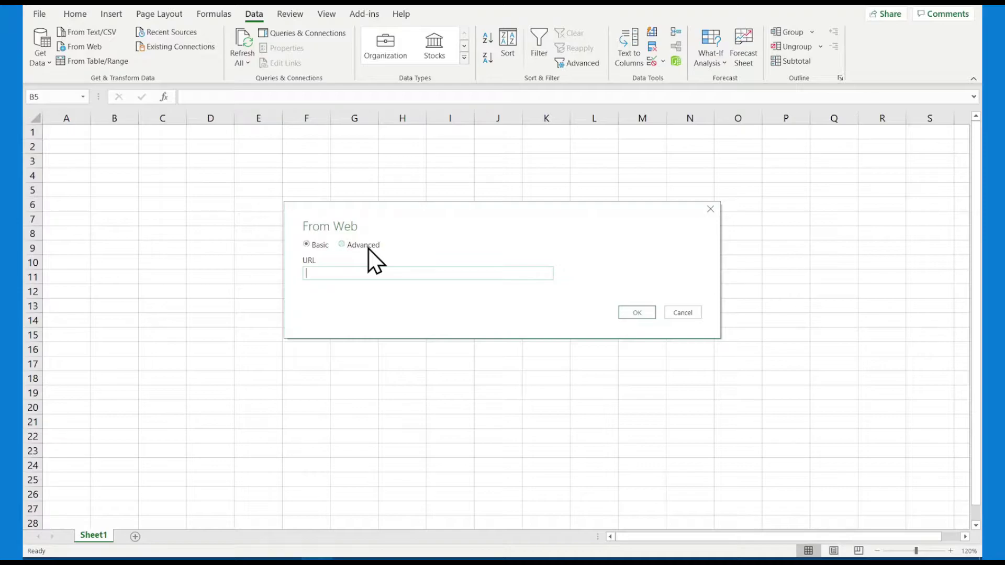
click(317, 247)
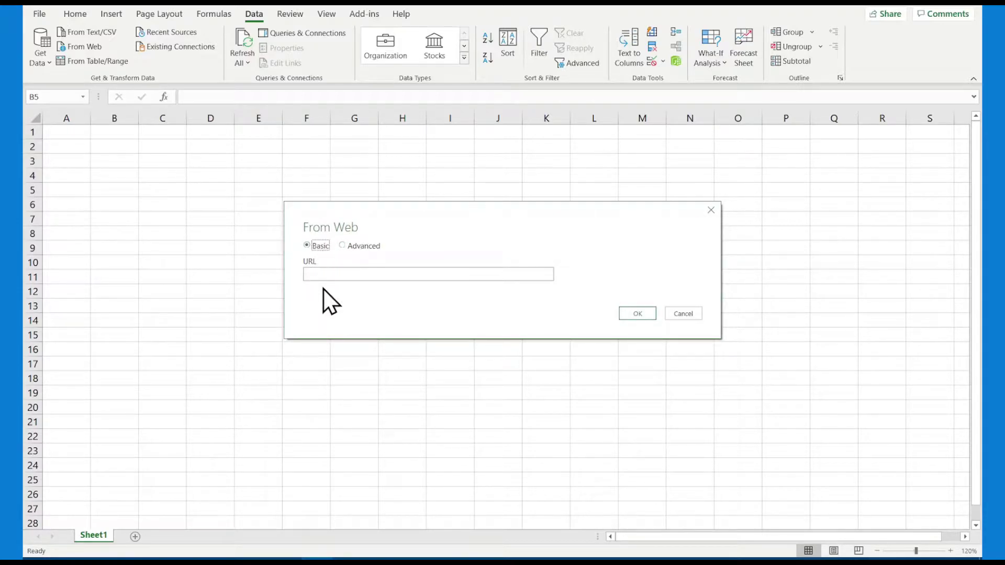
click(310, 274)
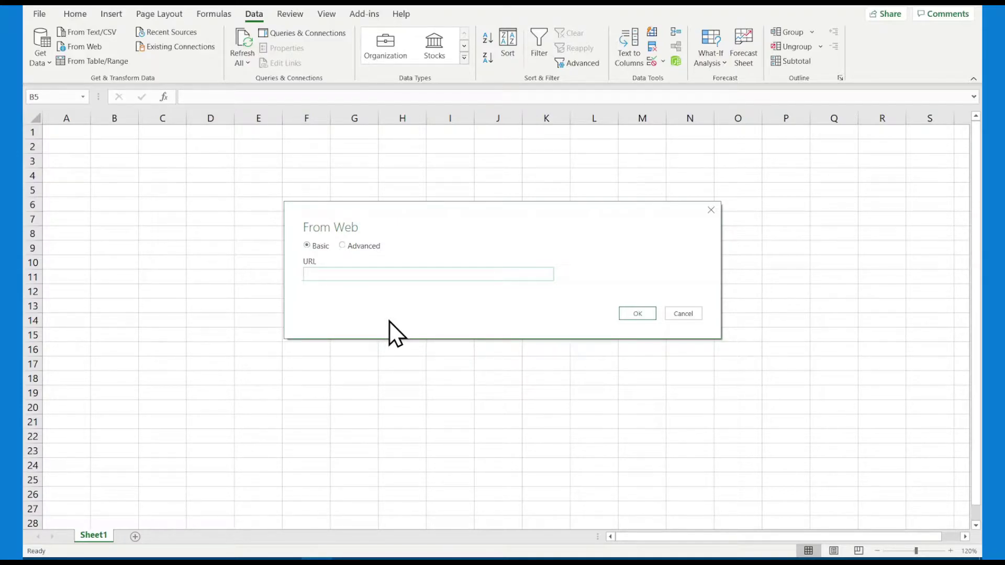
text(https://www.worldometers.info/world-population/population-by-country/)
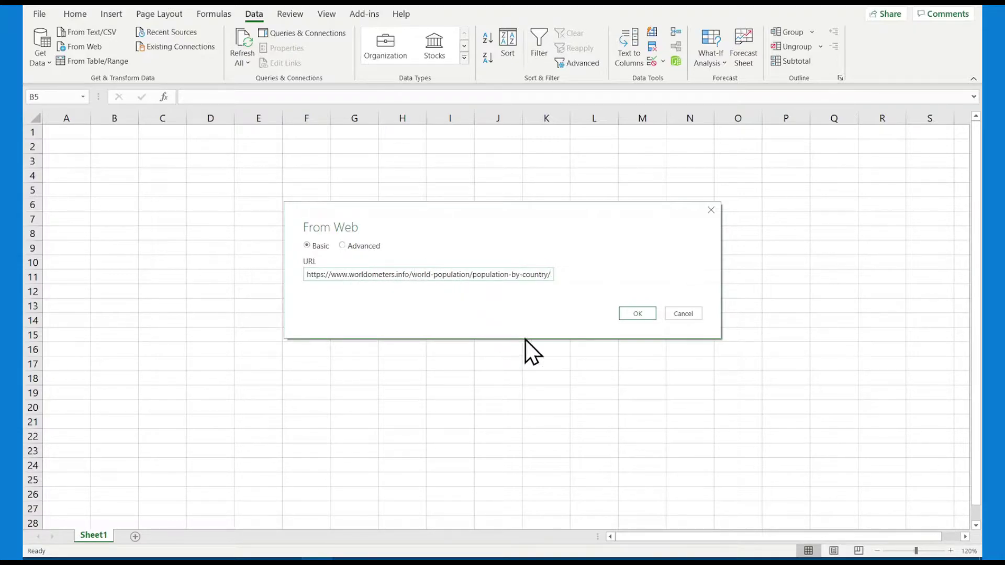
click(638, 315)
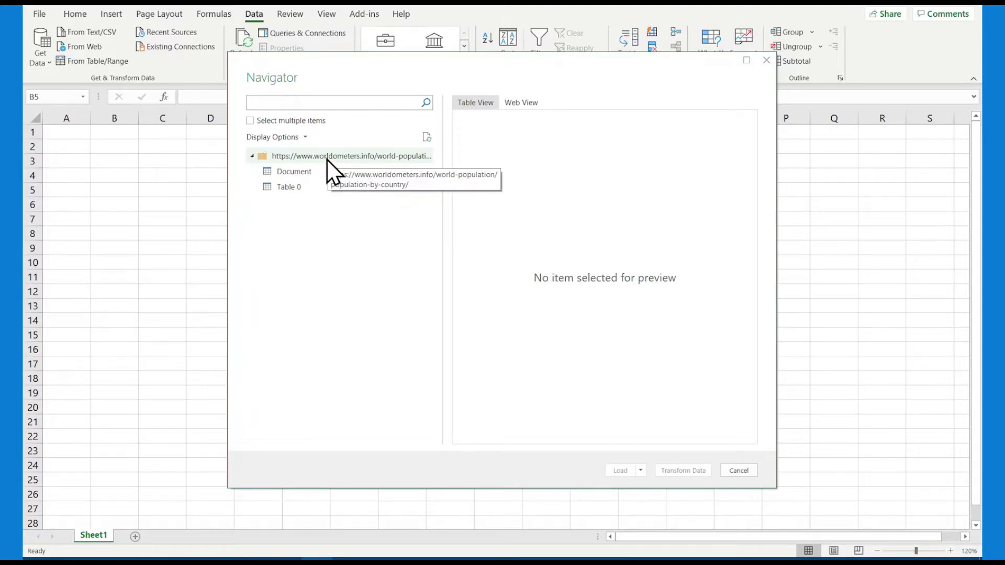
Step: Preview Document, then Table 0 in the Navigator, adjusting the preview area
click(293, 172)
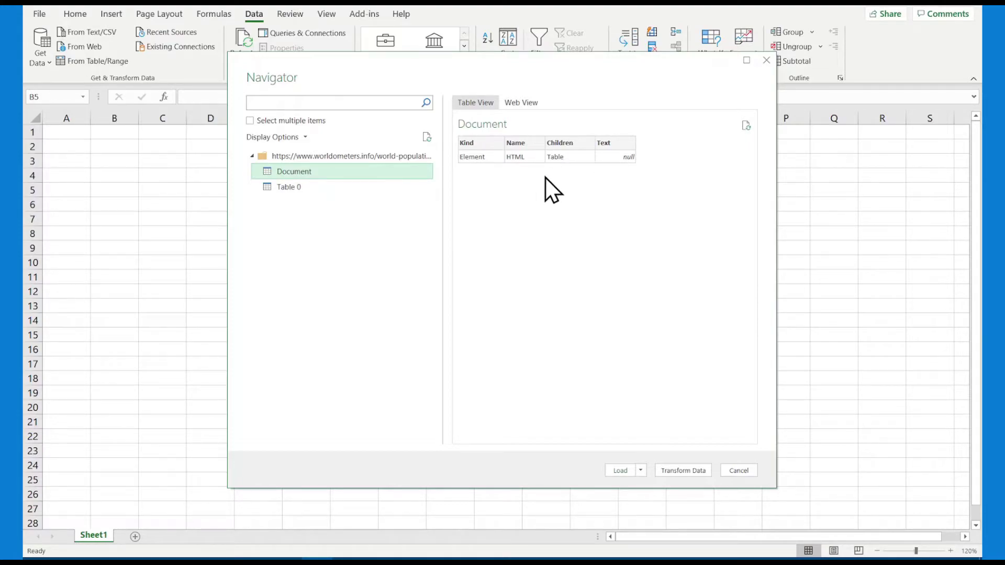
click(285, 189)
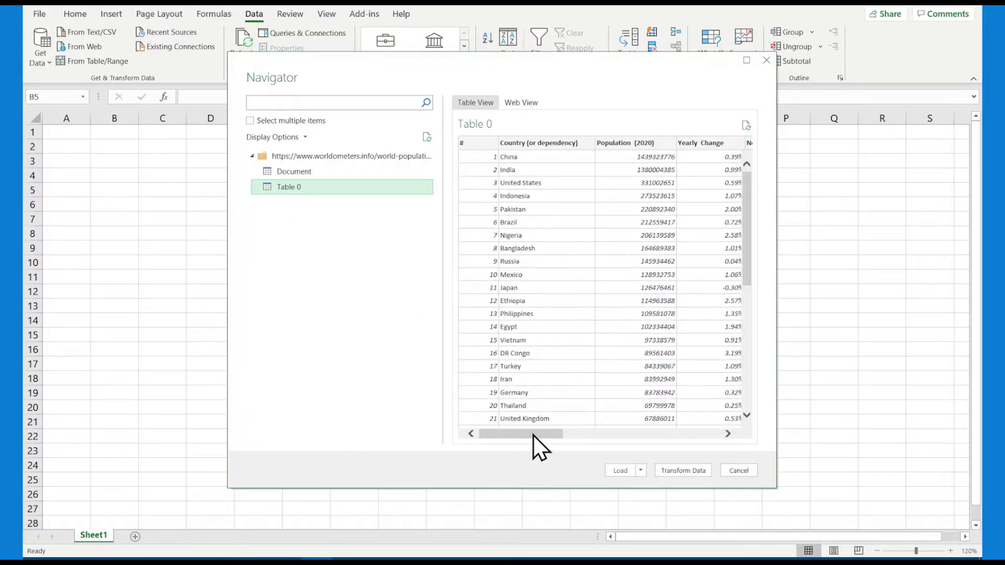
mouse_move(533, 436)
mouse_down()
mouse_move(714, 447)
mouse_move(531, 444)
mouse_up()
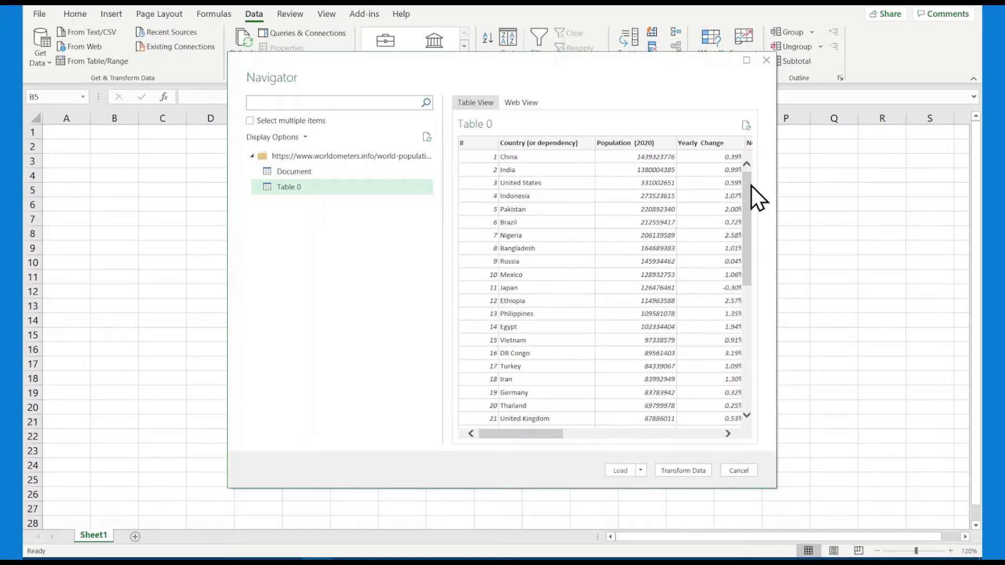
mouse_move(748, 194)
mouse_down()
mouse_move(748, 336)
mouse_move(716, 148)
mouse_up()
click(623, 474)
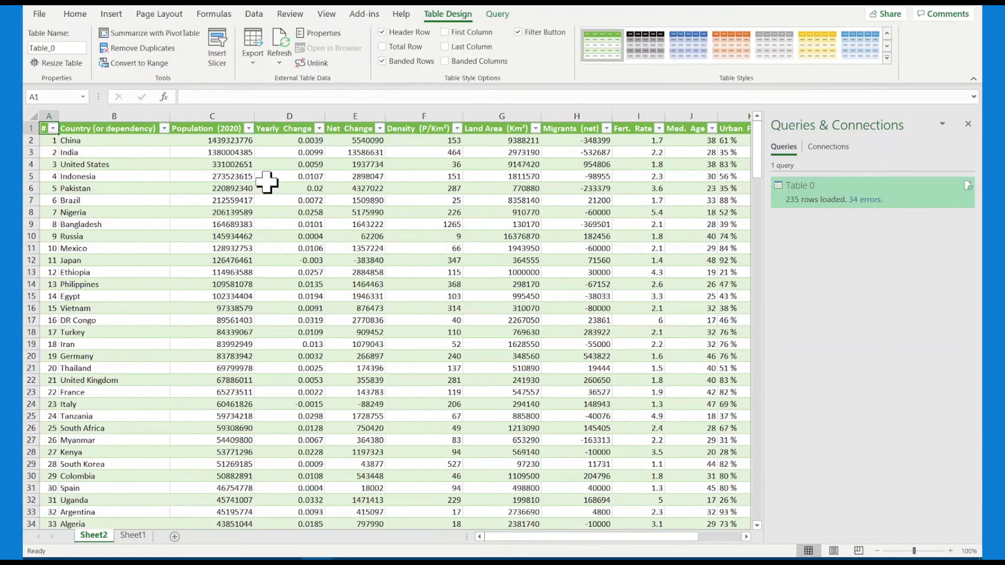
click(112, 165)
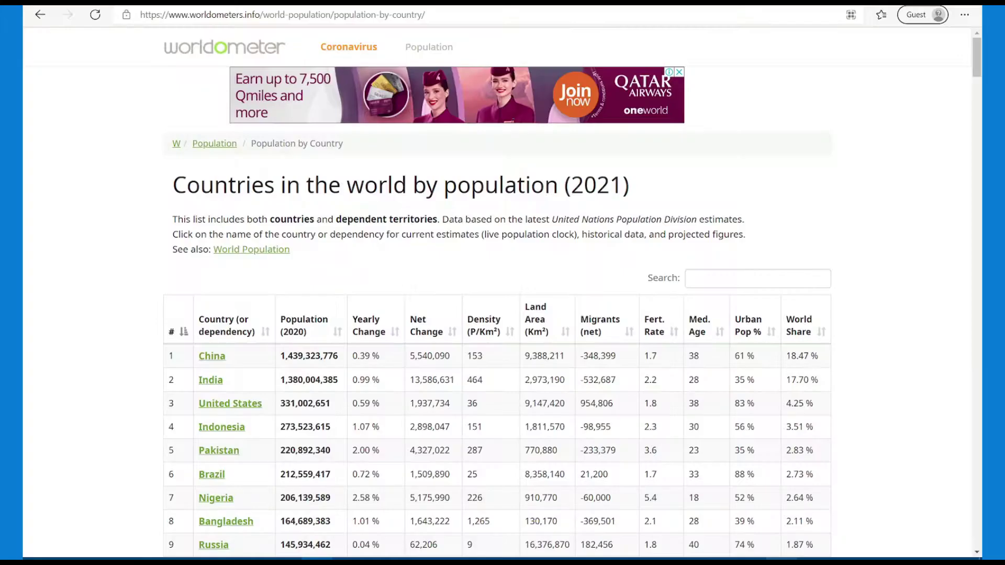
key(ctrl+l)
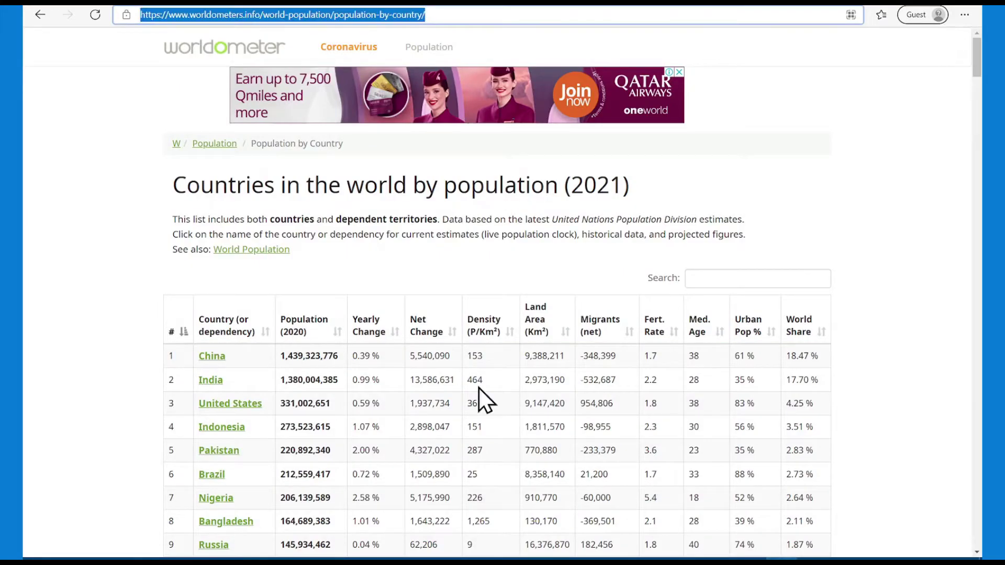
scroll(471, 366, down, 5)
scroll(603, 262, down, 5)
scroll(545, 277, down, 5)
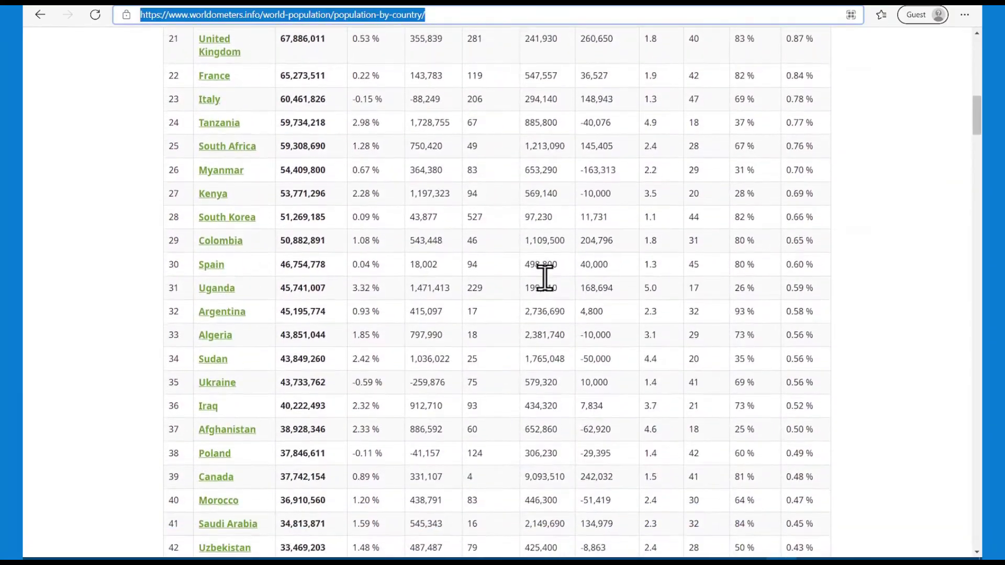
scroll(352, 537, up, 10)
scroll(283, 470, down, 3)
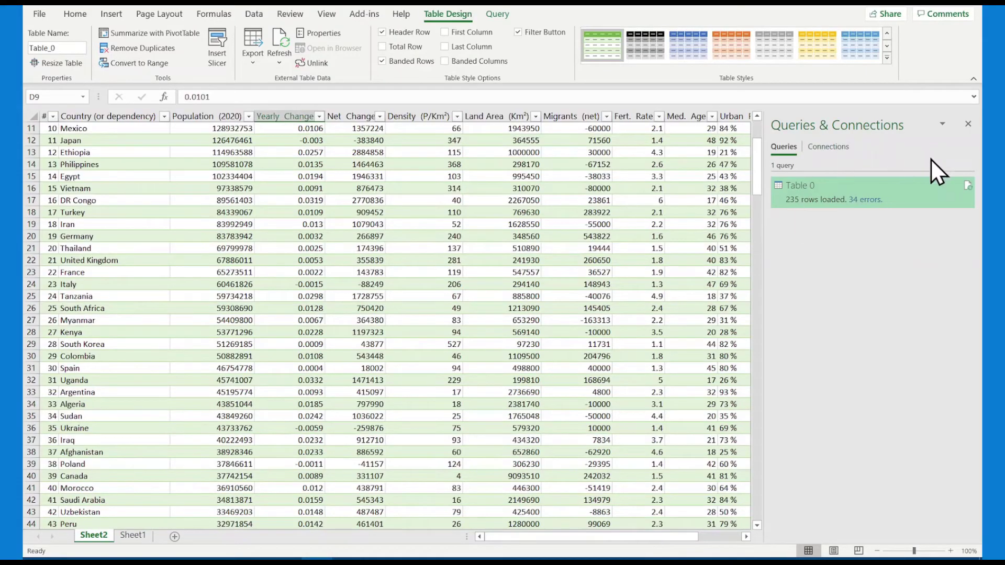
Step: Close the Queries & Connections pane and select the United States entry
click(968, 124)
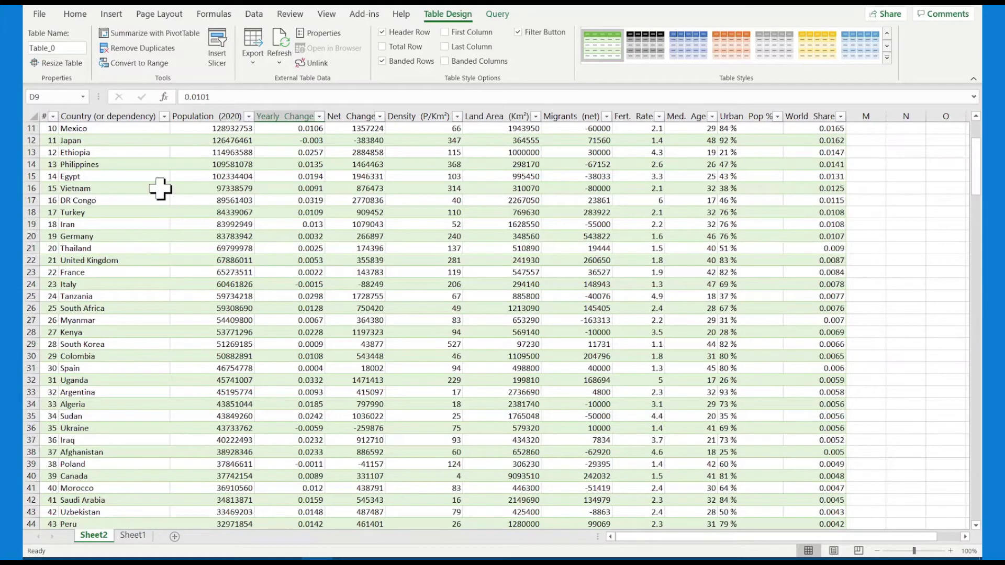
scroll(160, 189, up, 3)
click(127, 166)
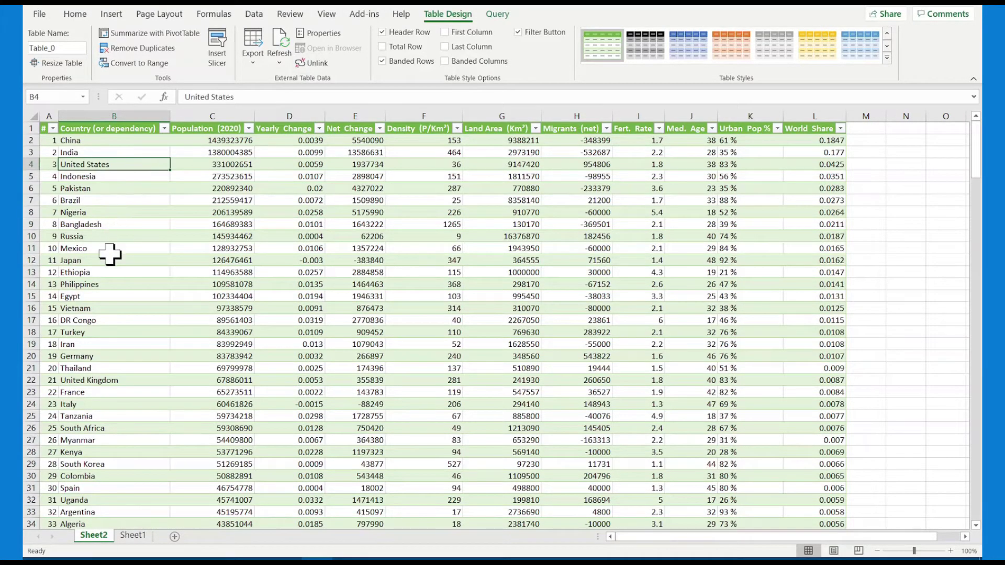
Step: Scroll the table, then select South Africa, Tanzania's 2020 population and South Korea's below it
scroll(110, 255, down, 3)
scroll(110, 255, down, 7)
scroll(109, 254, down, 3)
scroll(109, 255, down, 7)
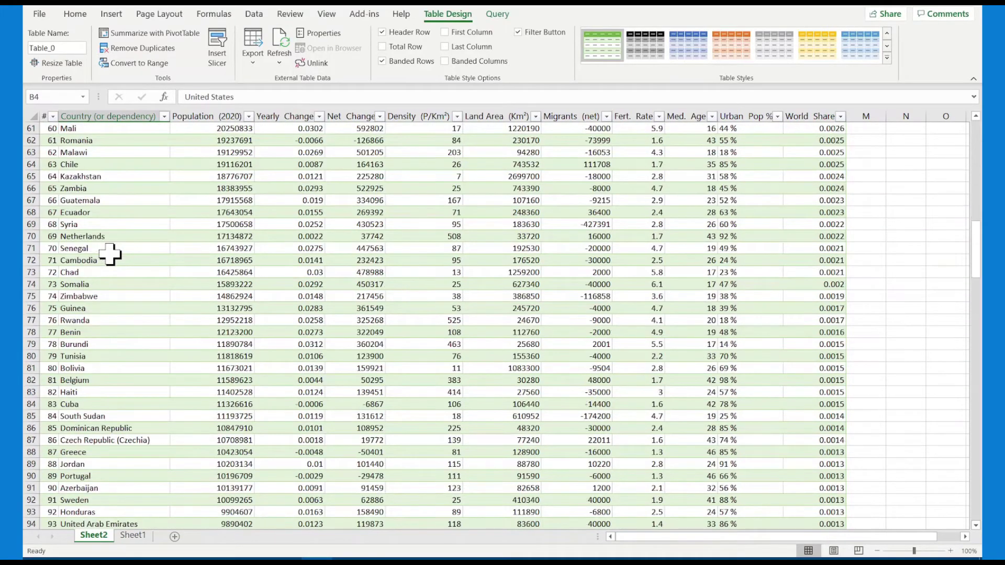
scroll(109, 254, down, 5)
scroll(110, 254, down, 5)
scroll(111, 257, up, 1)
scroll(111, 257, up, 20)
click(130, 189)
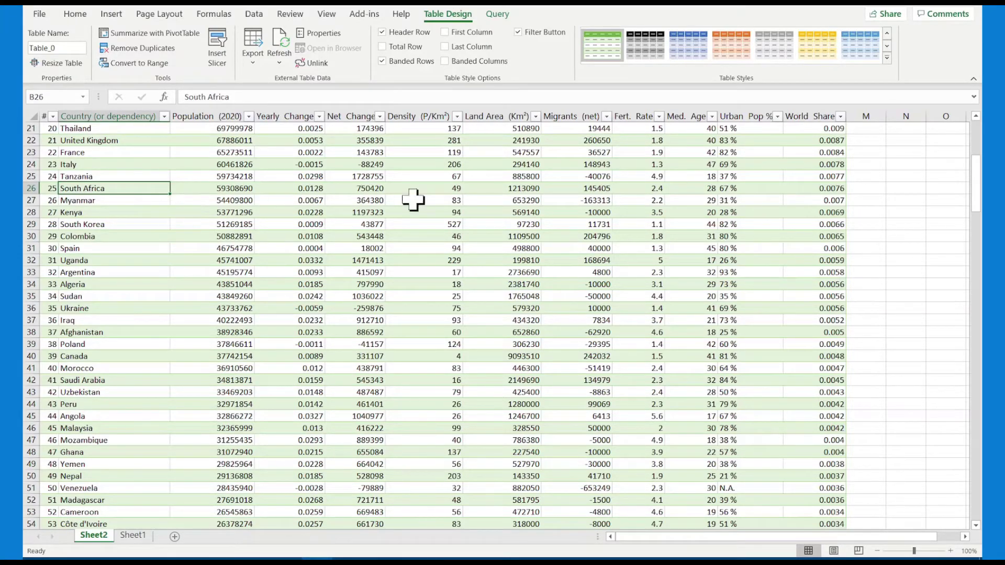
click(240, 178)
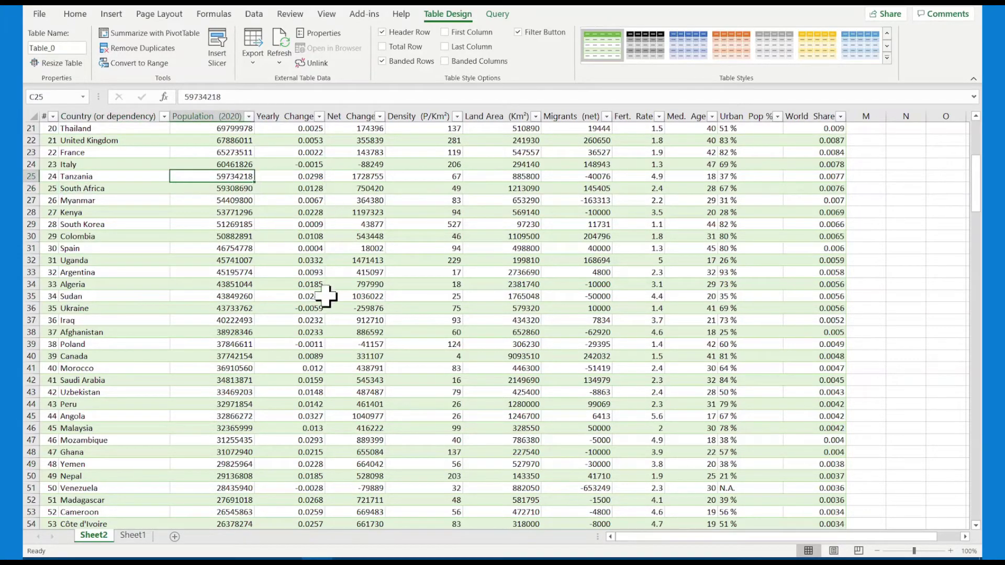
key(Down)
key(Down)
key(Down)
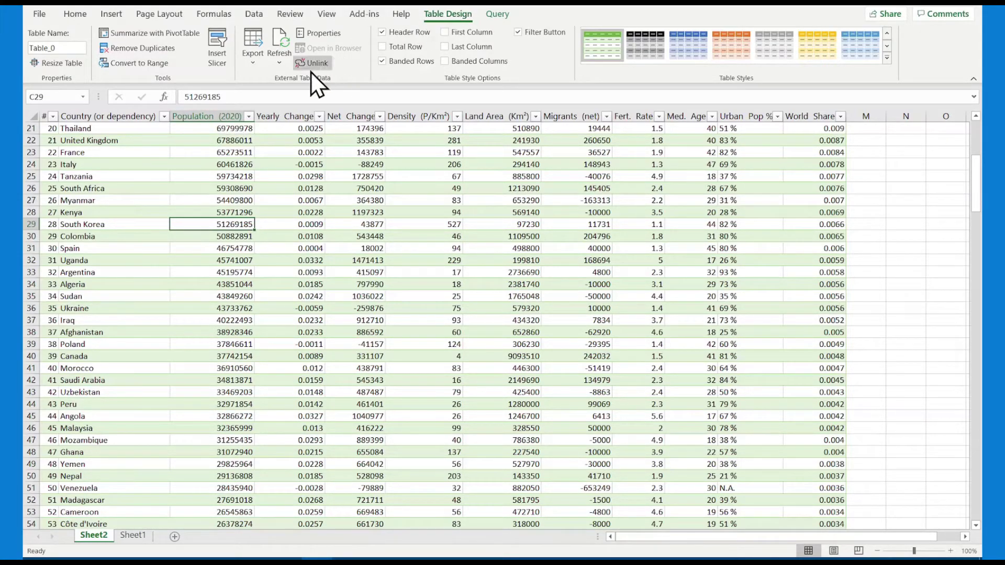
Step: Refresh Table_0 from the web and scroll to check the reloaded country figures
click(281, 35)
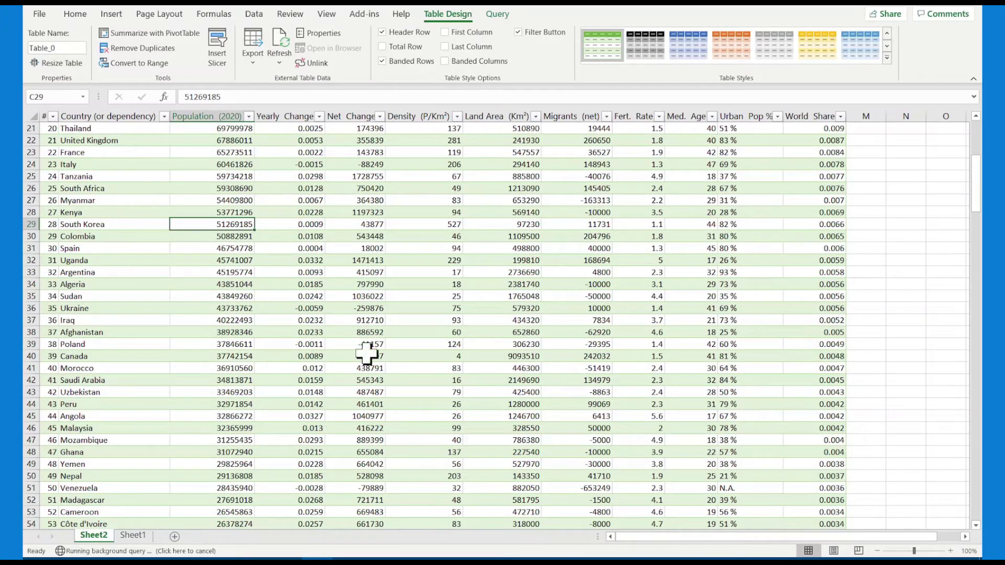
scroll(230, 317, down, 3)
scroll(173, 316, down, 4)
scroll(236, 316, down, 5)
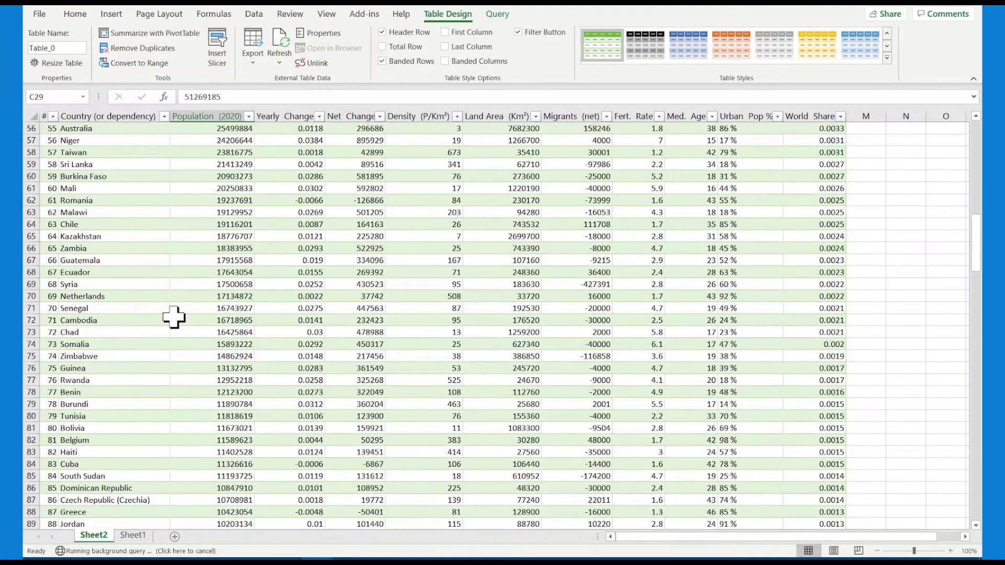
scroll(206, 286, up, 10)
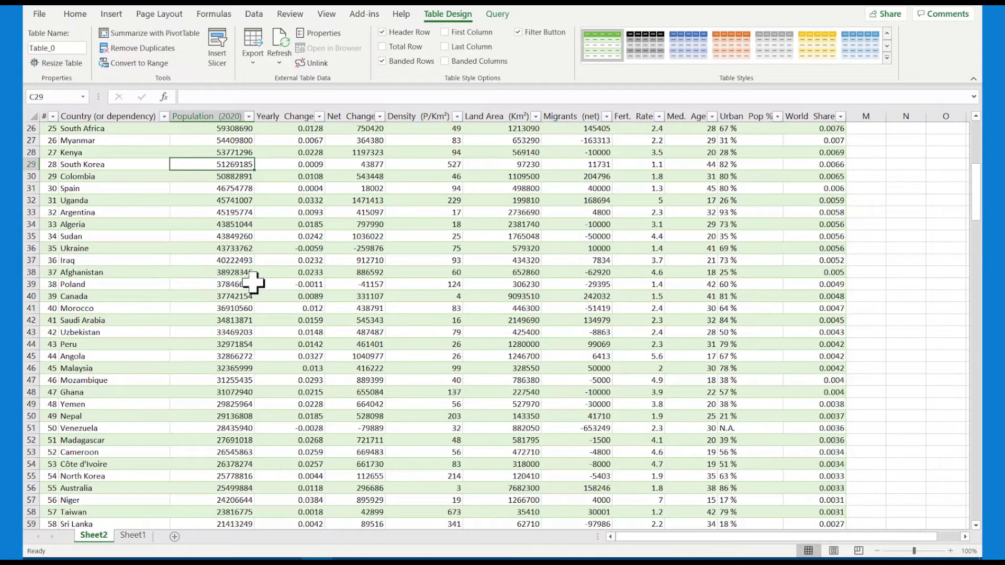
click(275, 237)
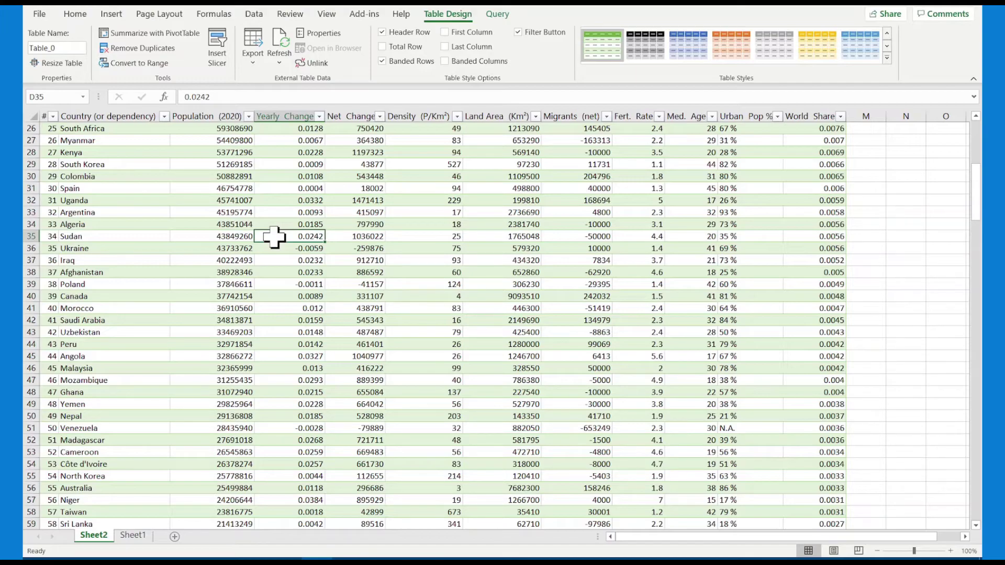
click(139, 250)
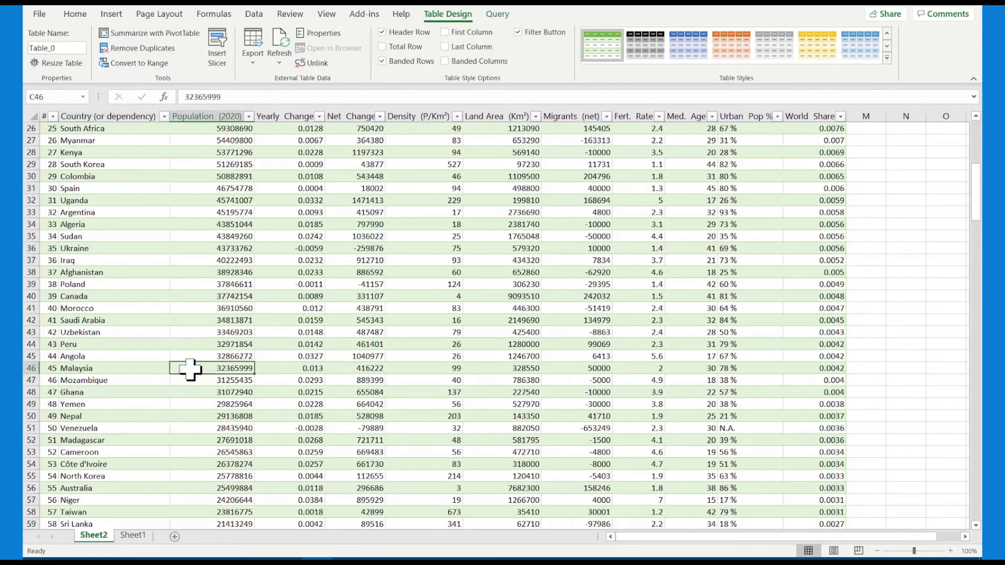
click(696, 248)
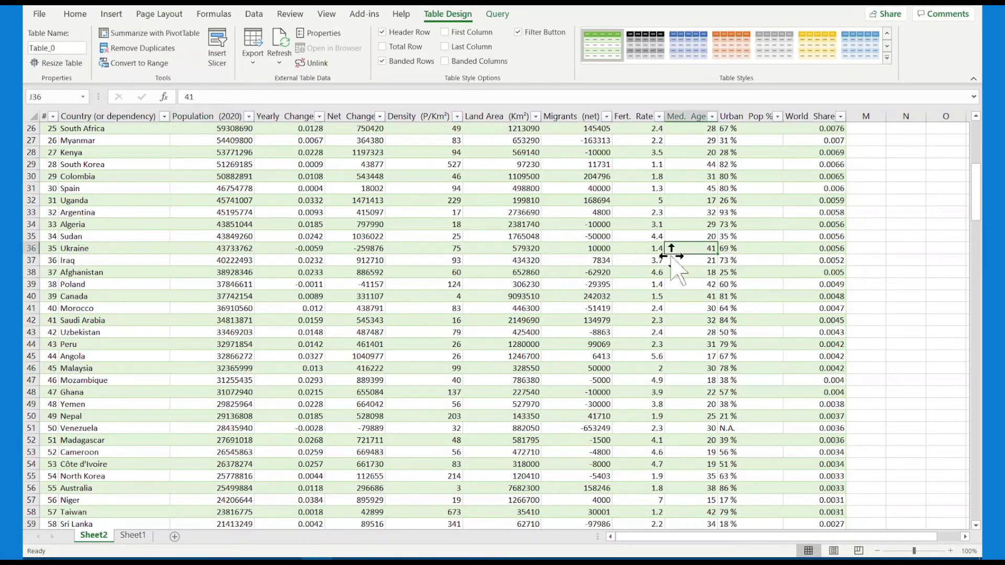
click(152, 190)
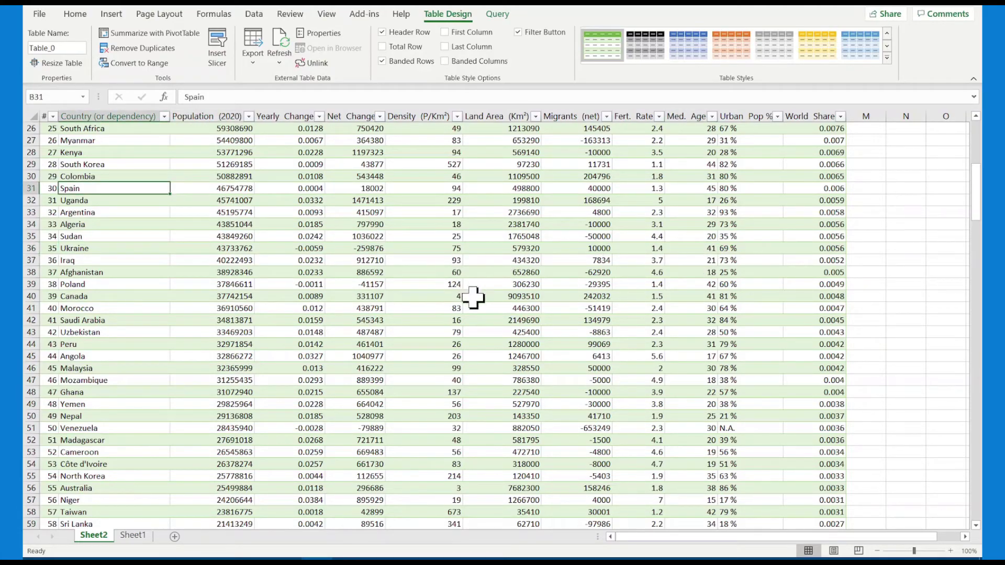